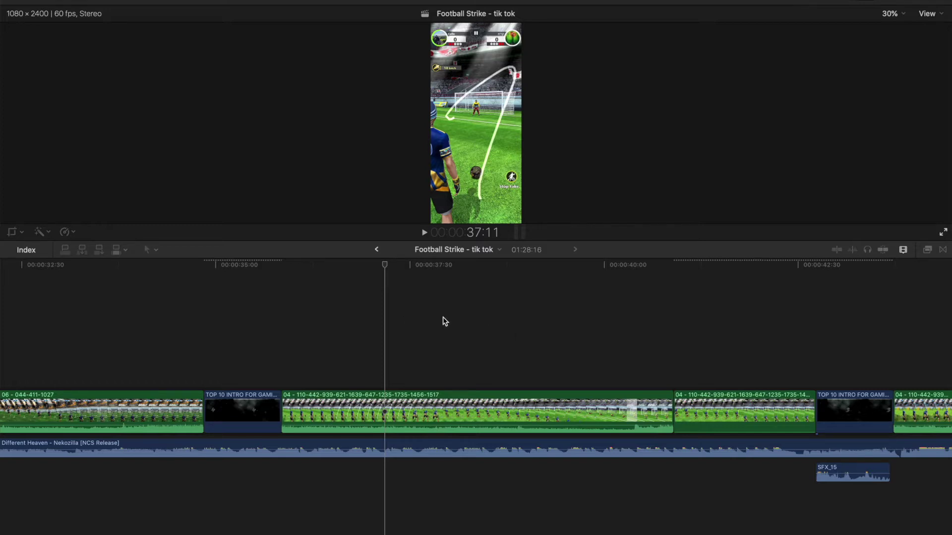
- Focus the timeline and scrub the playhead between 35:37 and 40:44
left_click(498, 328)
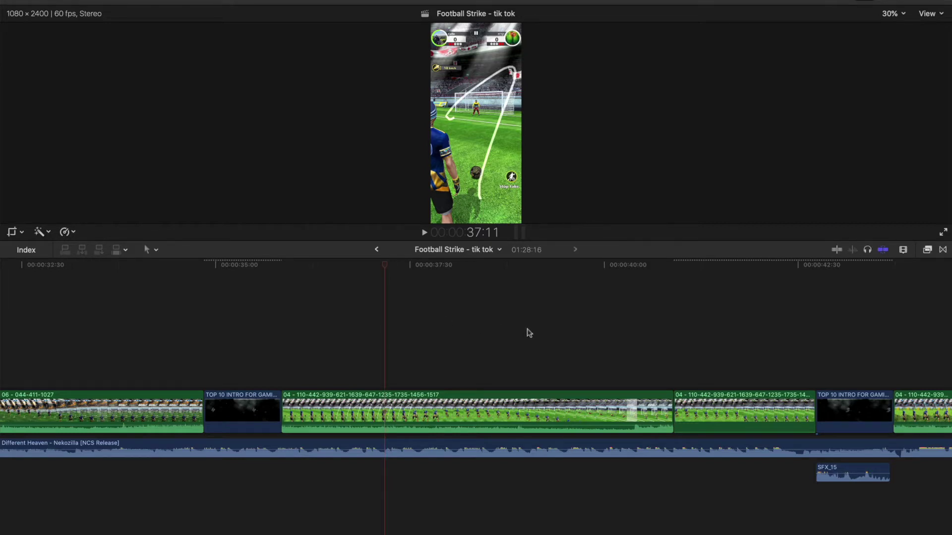
left_click(344, 322)
left_click(263, 323)
left_click(436, 335)
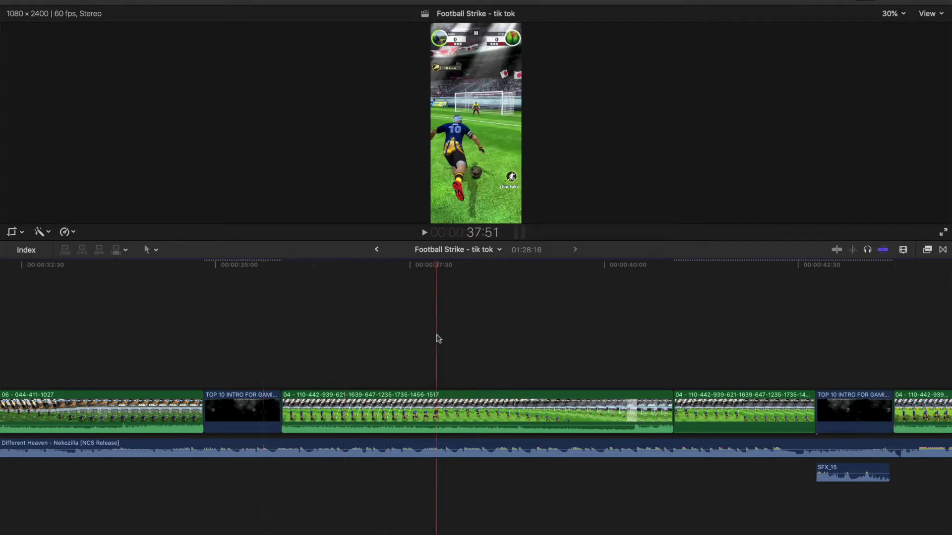
left_click(602, 351)
left_click(661, 352)
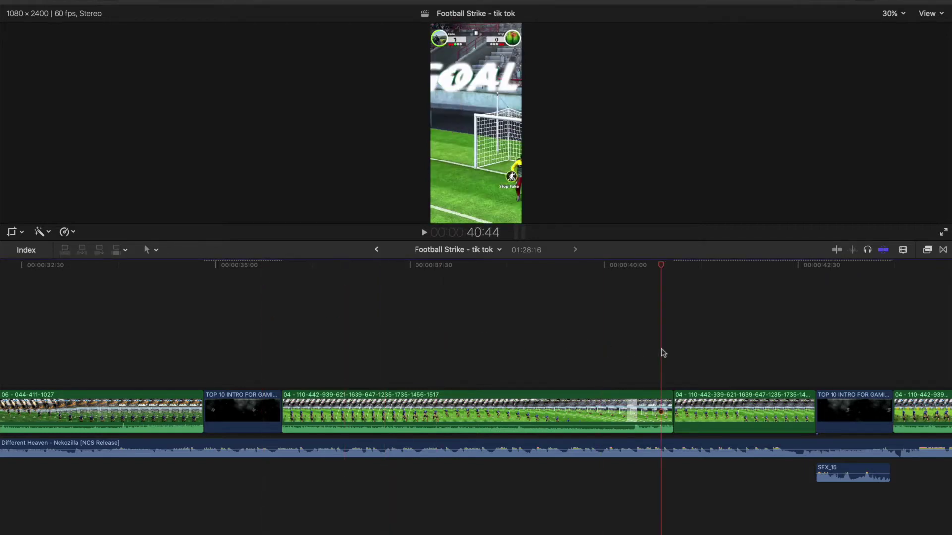
- Try 36:48, 37:10 and the clip edge, then settle the playhead at 37:01
left_click(470, 342)
left_click(355, 341)
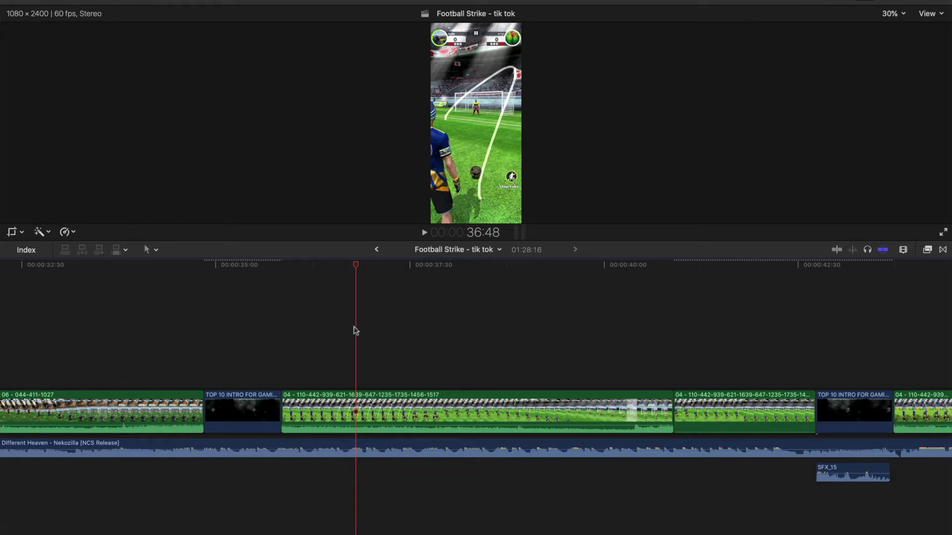
left_click(383, 339)
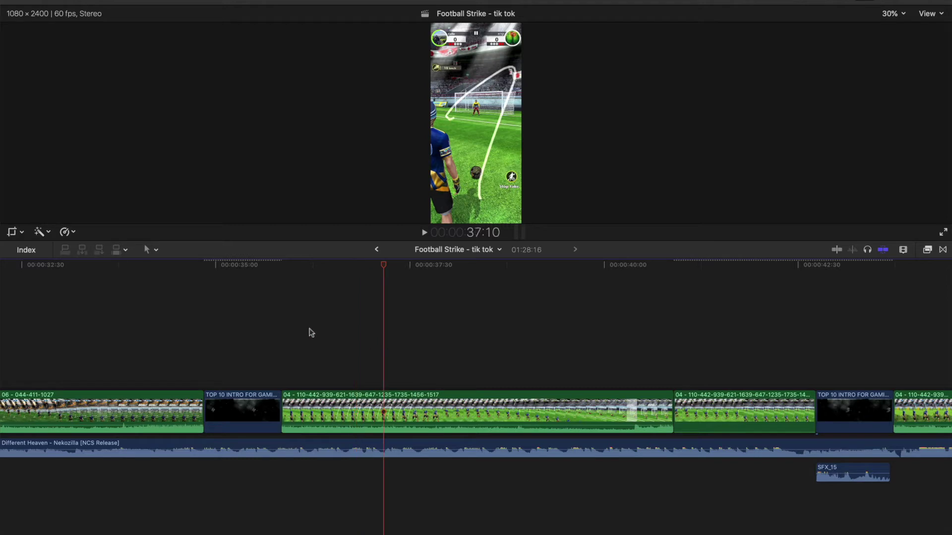
left_click(279, 330)
left_click(208, 333)
left_click(372, 340)
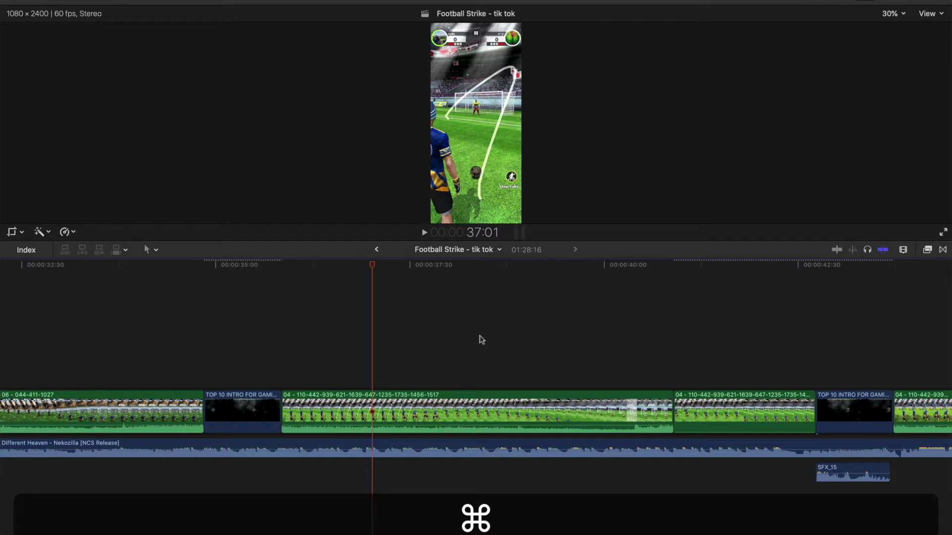
- Zoom the timeline out and in, ending about ten seconds around the playhead
key("super+minus")
key("super+minus")
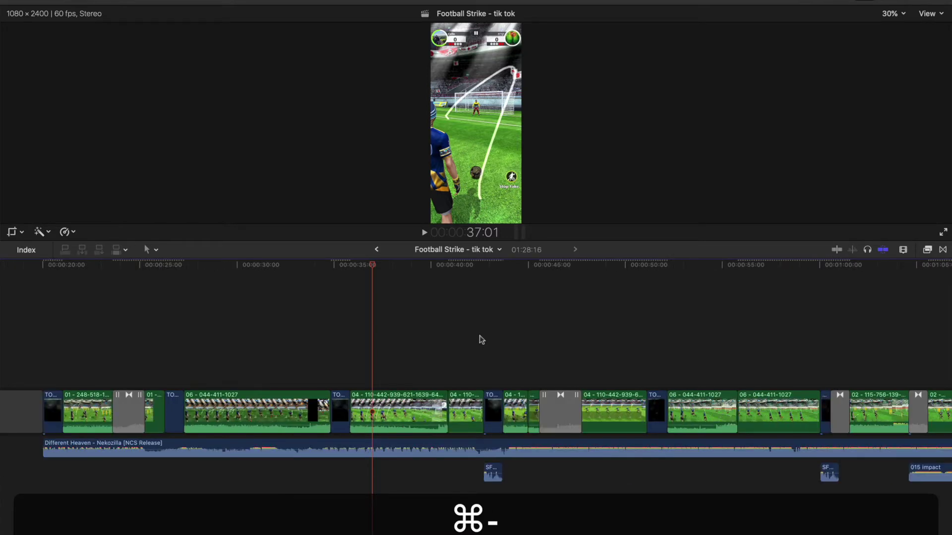
key("super+minus")
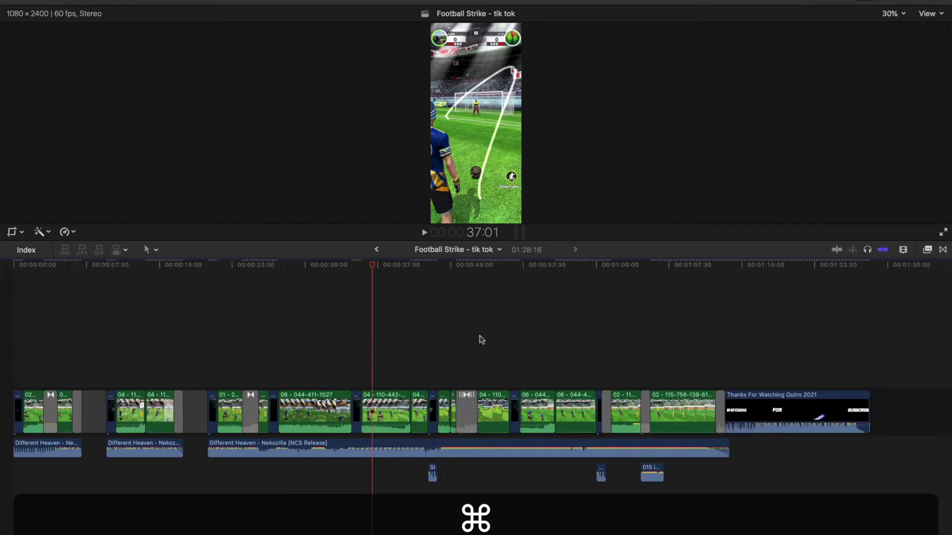
key("super+equal")
key("super+equal")
key("super+equal")
key("super+equal")
key("super+equal")
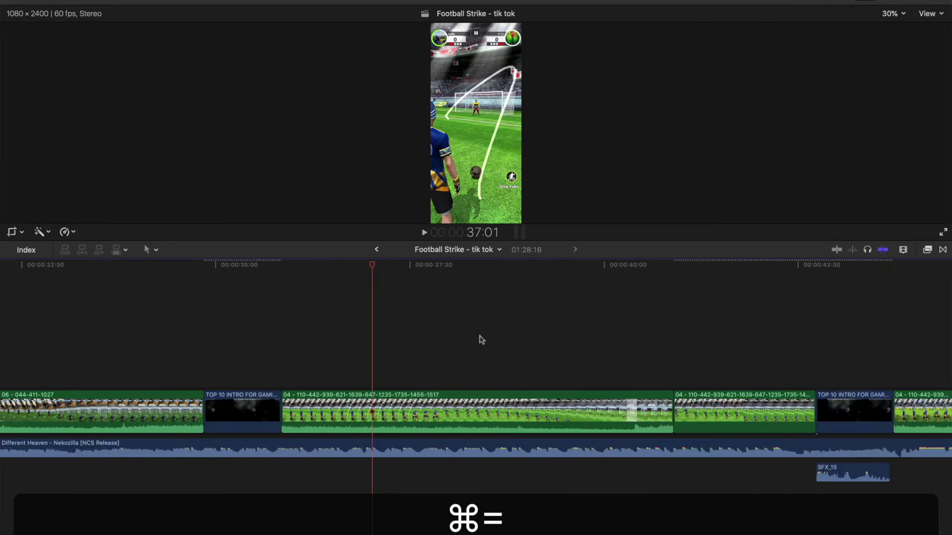
key("super+equal")
key("super+equal")
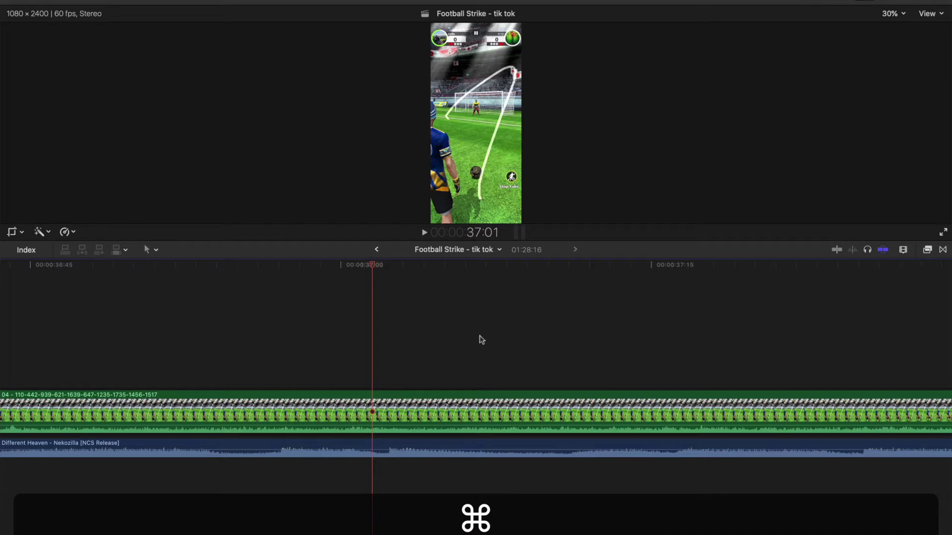
key("super+minus")
key("super+minus")
key("super+minus")
key("super+minus")
key("super+minus")
key("super+minus")
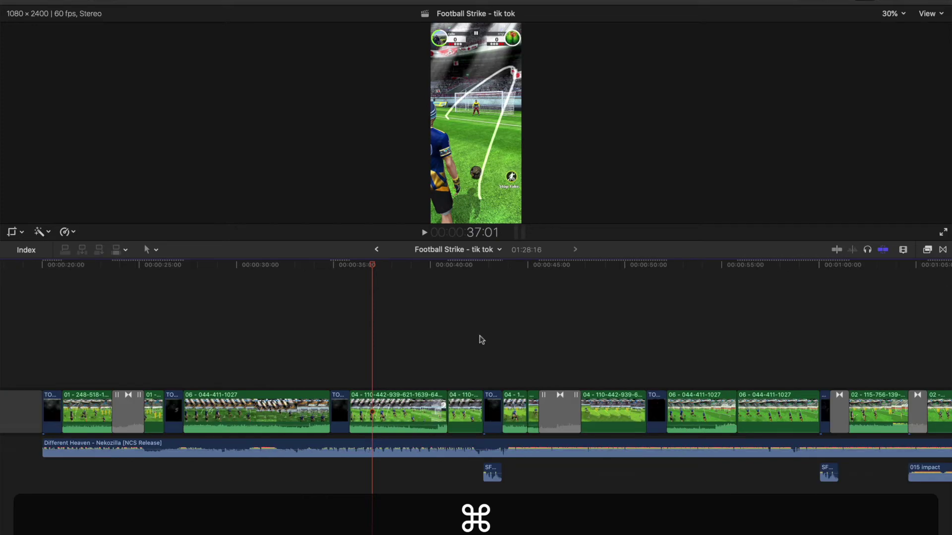
key("super+equal")
key("super+equal")
key("super+equal")
key("super+equal")
key("super+equal")
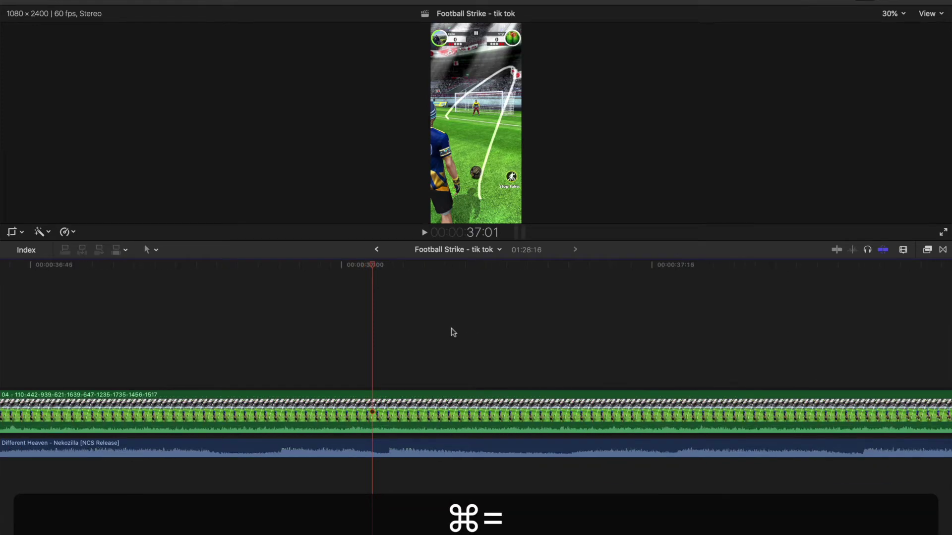
key("super+equal")
key("super+equal")
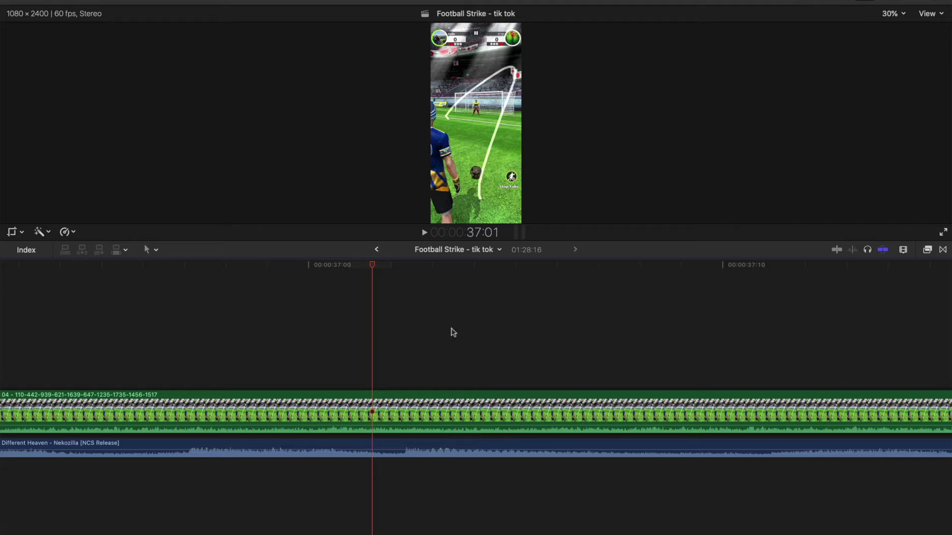
- Zoom out to most of the project, then back in to about 35:00–40:00
key("super")
key("super+minus")
key("super+minus")
key("super+minus")
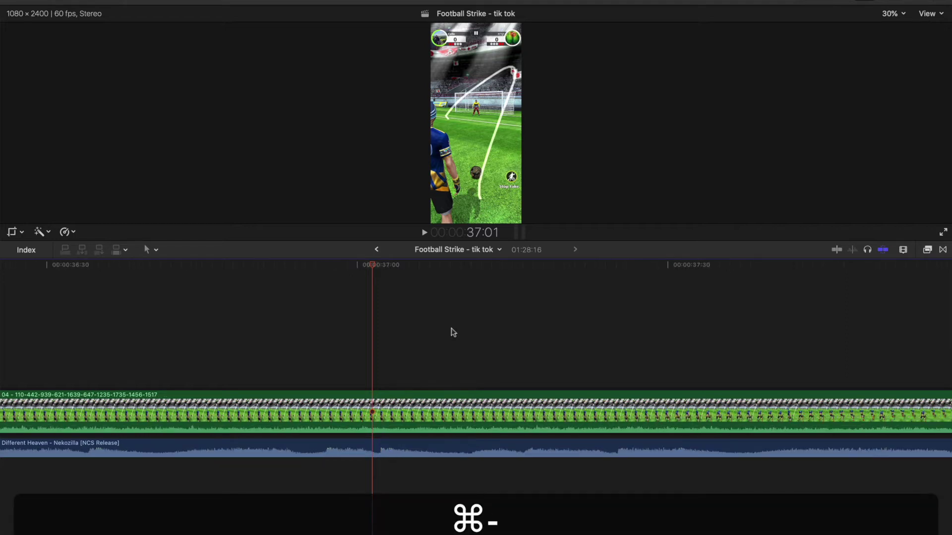
key("super+minus")
key("super+minus")
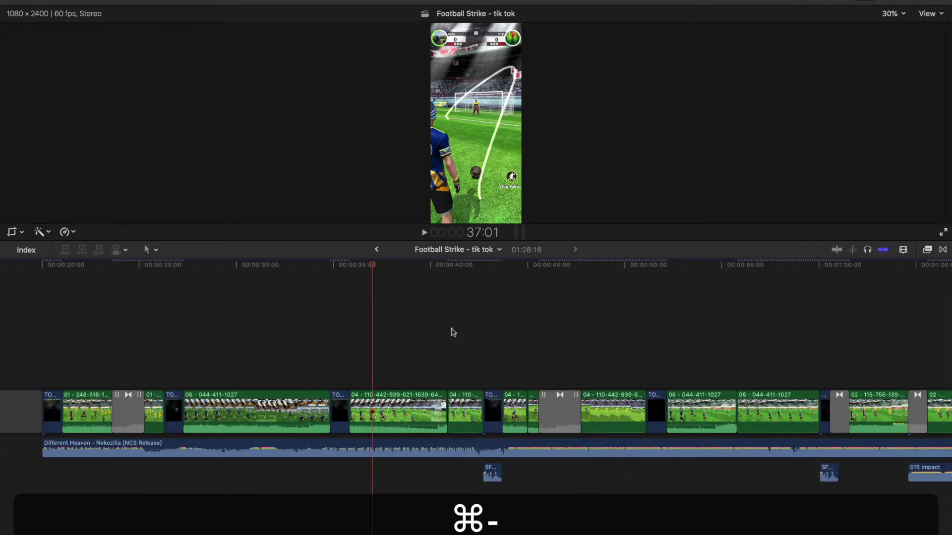
key("super+equal")
key("super+equal")
key("super+equal")
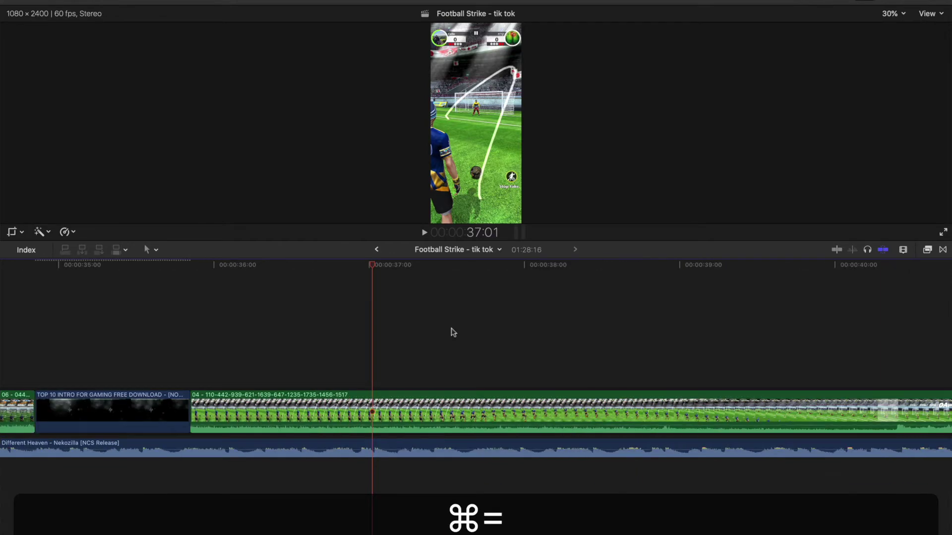
key("minus")
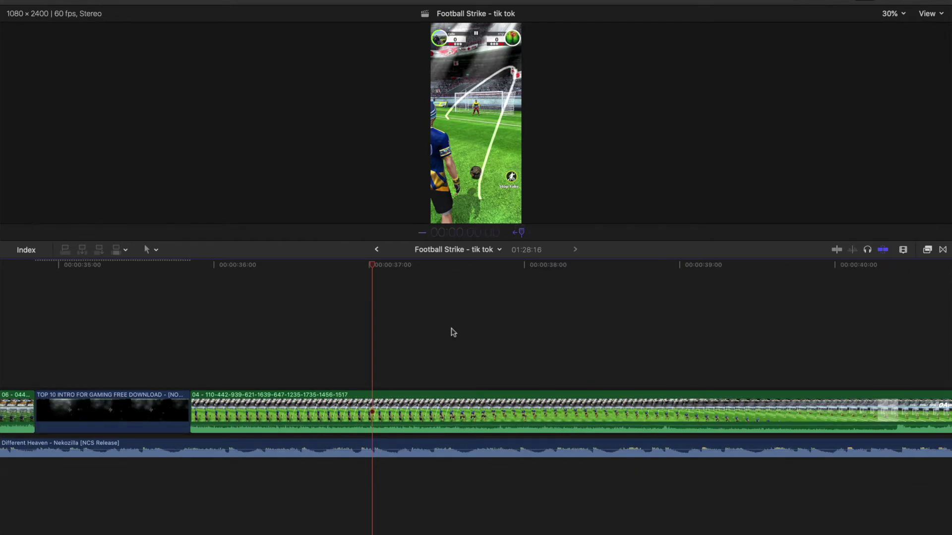
key("shift+z")
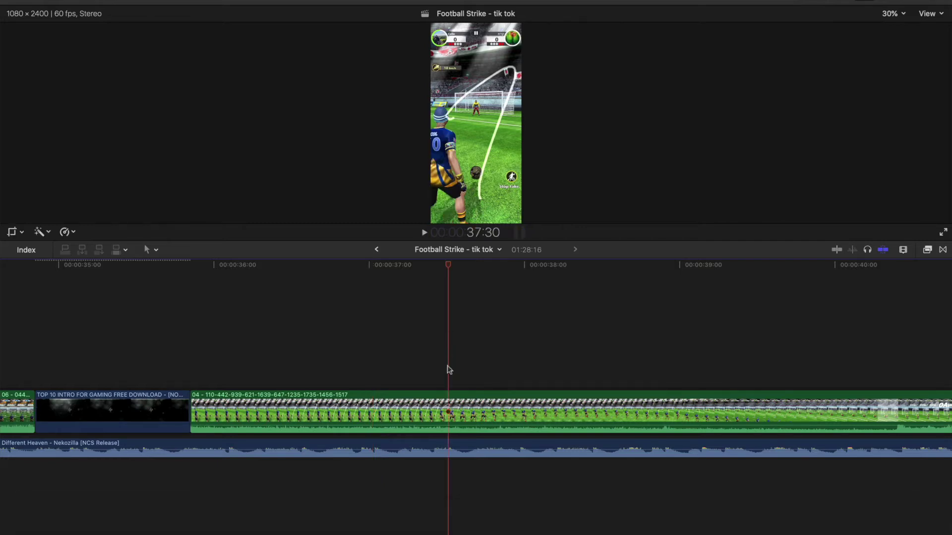
- Fit the project, then move the playhead to 3:49, 1:00:35, 24:27, 32:58 and 38:42
key("shift+z")
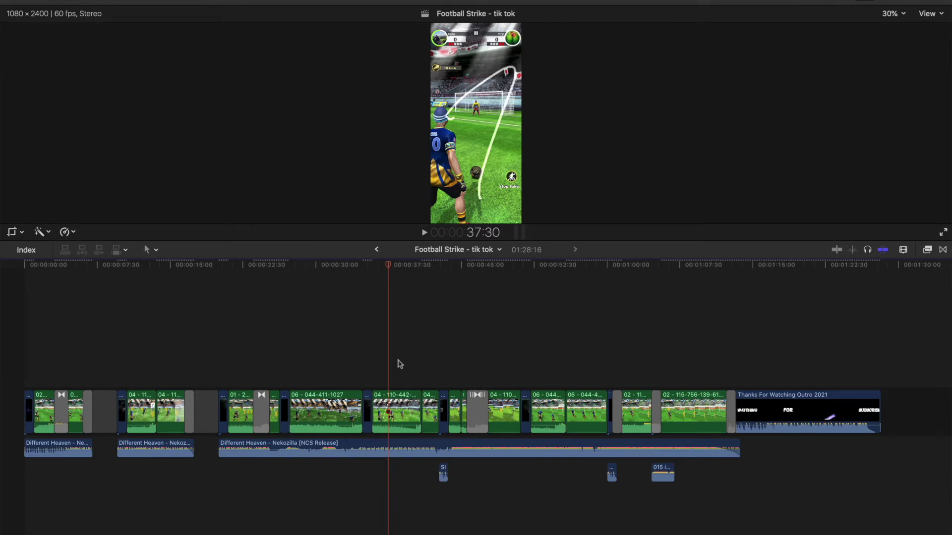
left_click(59, 369)
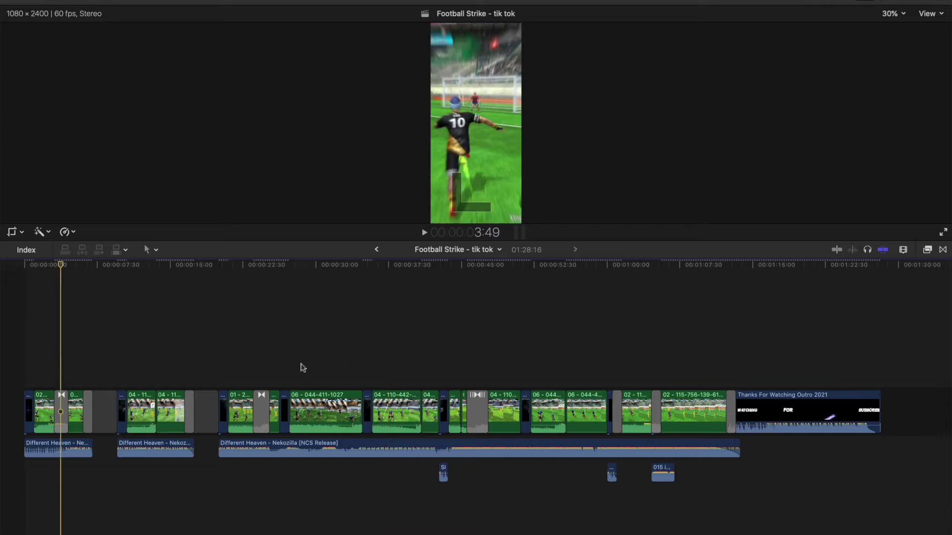
left_click(612, 369)
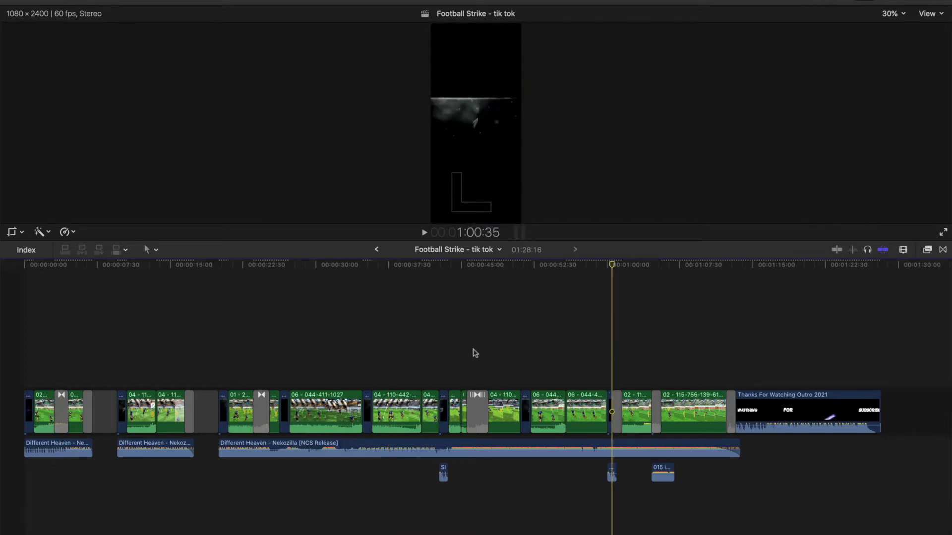
left_click(266, 372)
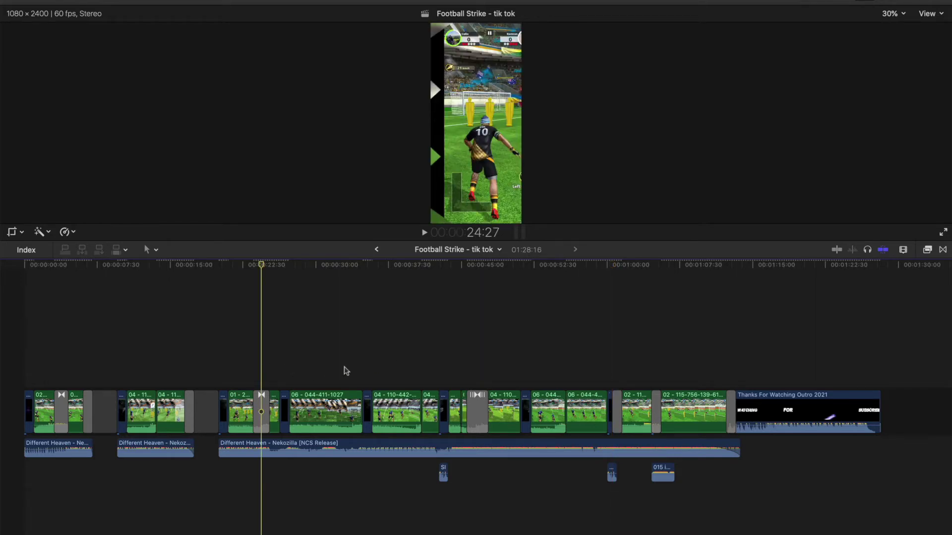
left_click(345, 371)
left_click(400, 375)
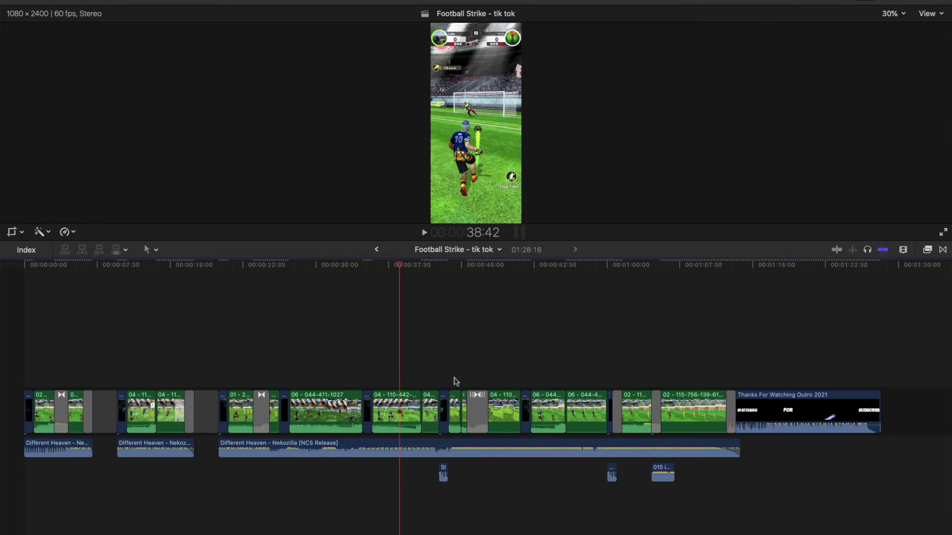
- Zoom in to 38:40–38:50 around the playhead, then back out to many clips
key("super+equal")
key("super+equal")
key("super+equal")
key("super+equal")
key("super+equal")
key("super+equal")
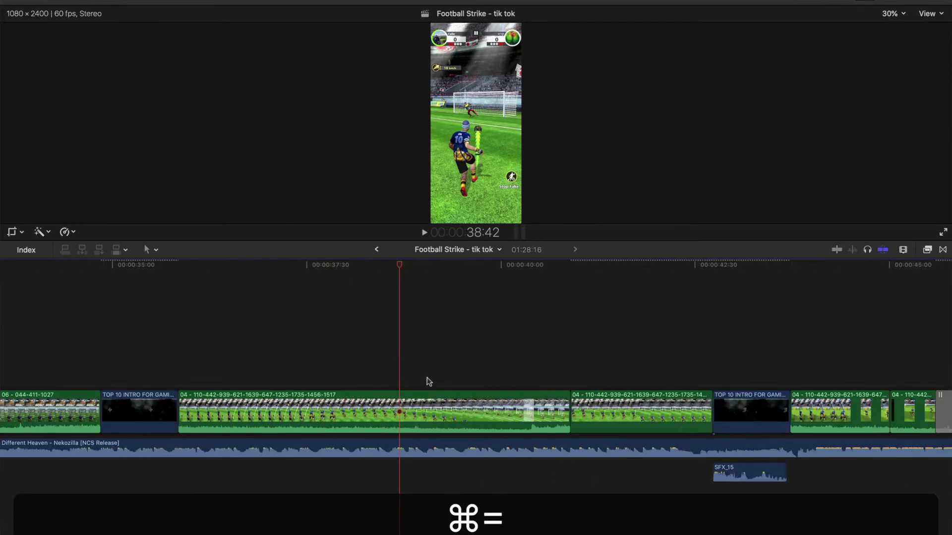
key("super+equal")
key("super+equal")
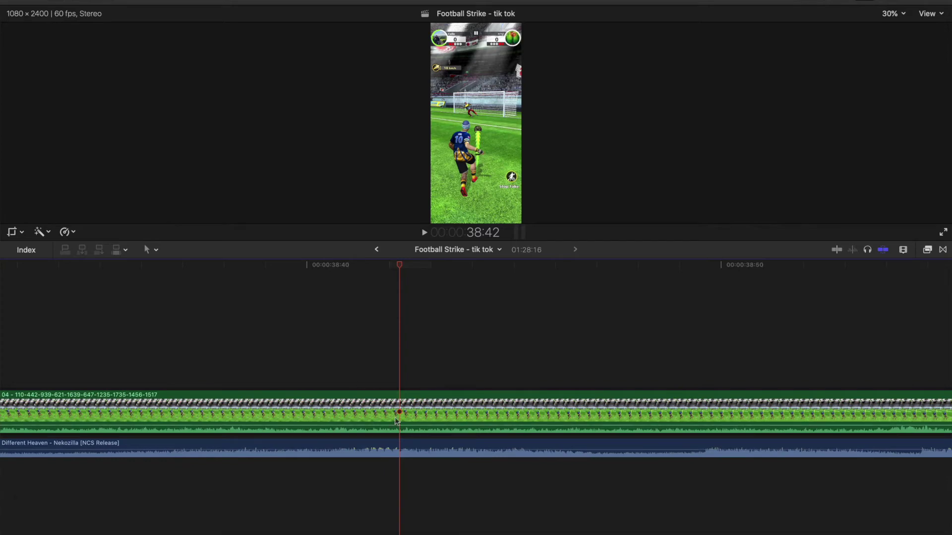
key("shift")
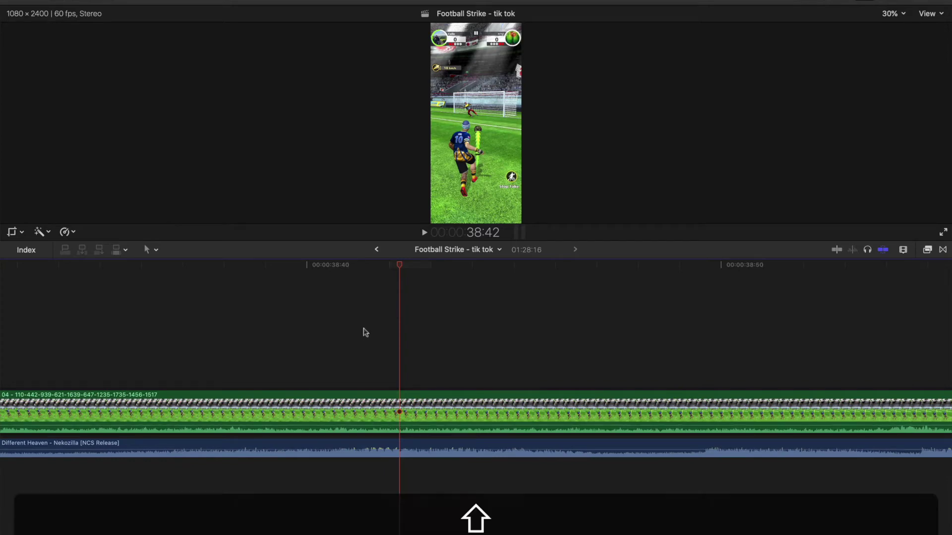
key("super+minus")
key("super+minus")
key("super+minus")
key("super+minus")
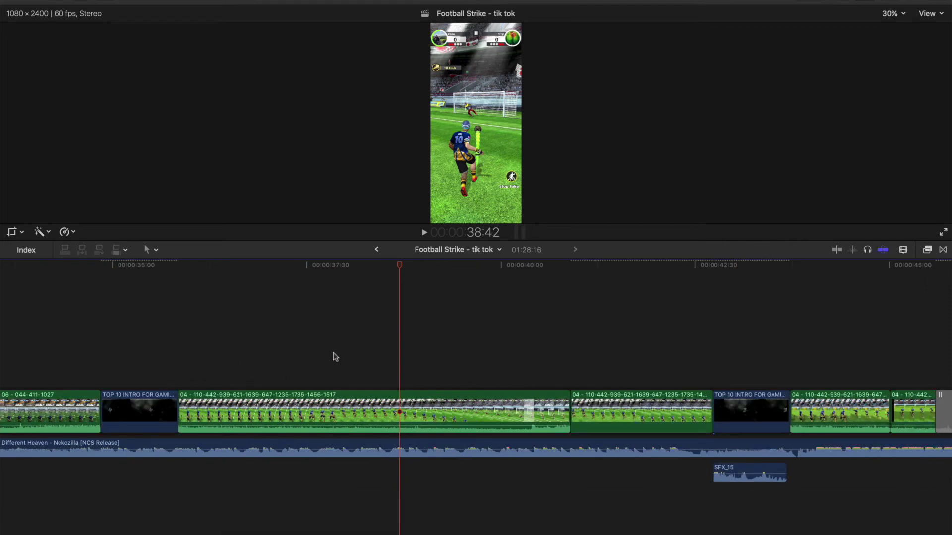
- Fit the project again and settle the playhead near 24 seconds at 23:36
key("shift+z")
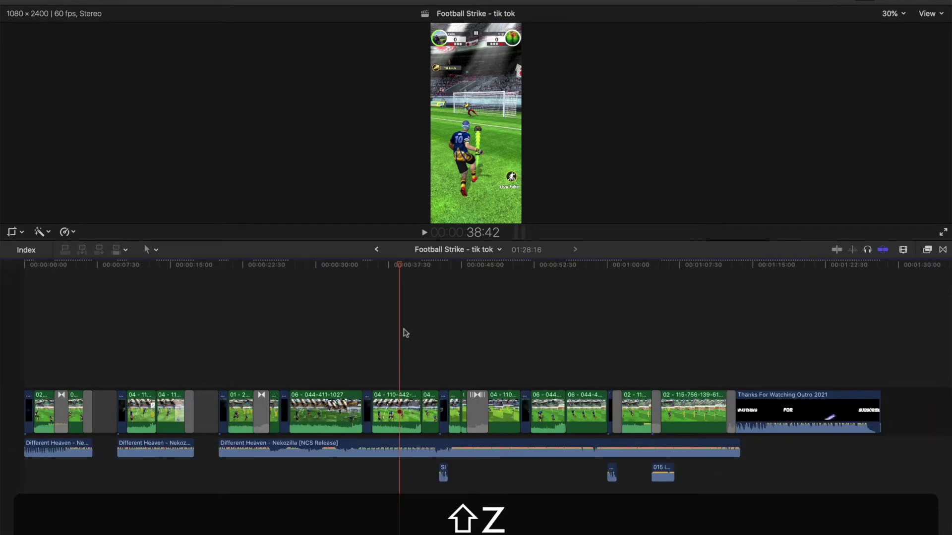
left_click(349, 345)
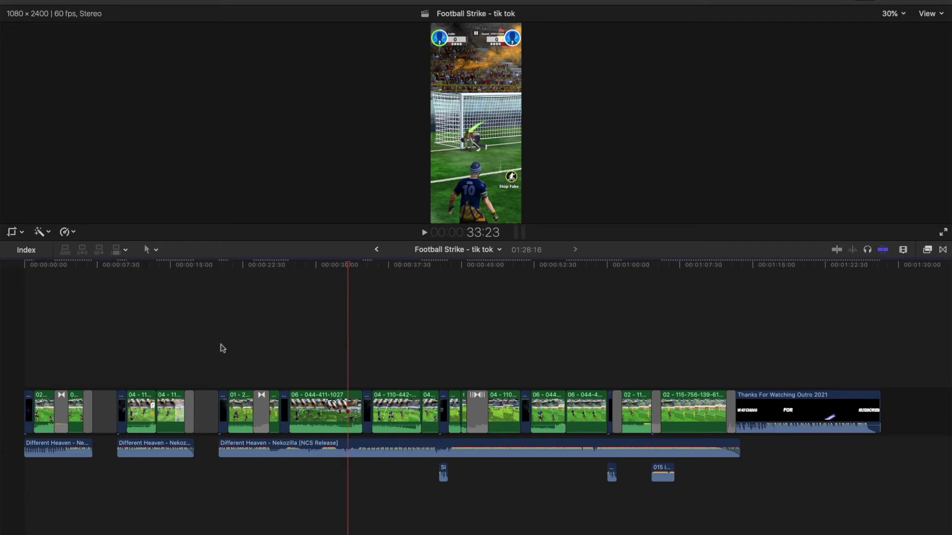
left_click(189, 360)
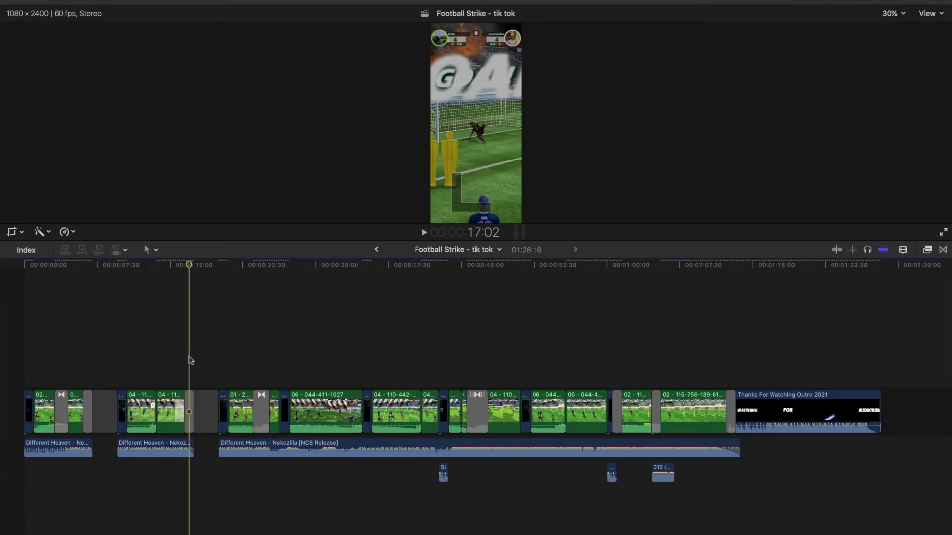
left_click(264, 370)
- Step back and forth through edit points with Up/Down, then place the playhead at 45:36
key("Up")
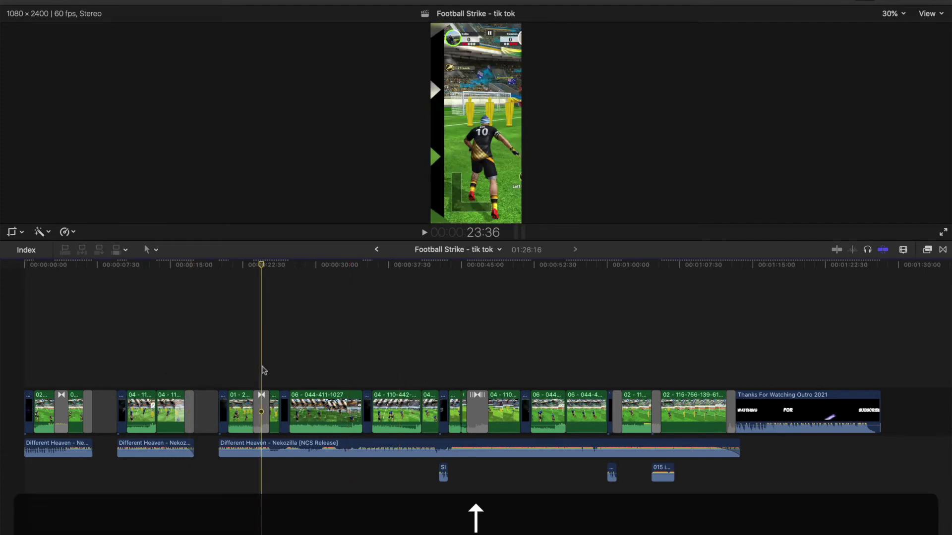
key("Down")
key("Down")
key("Down")
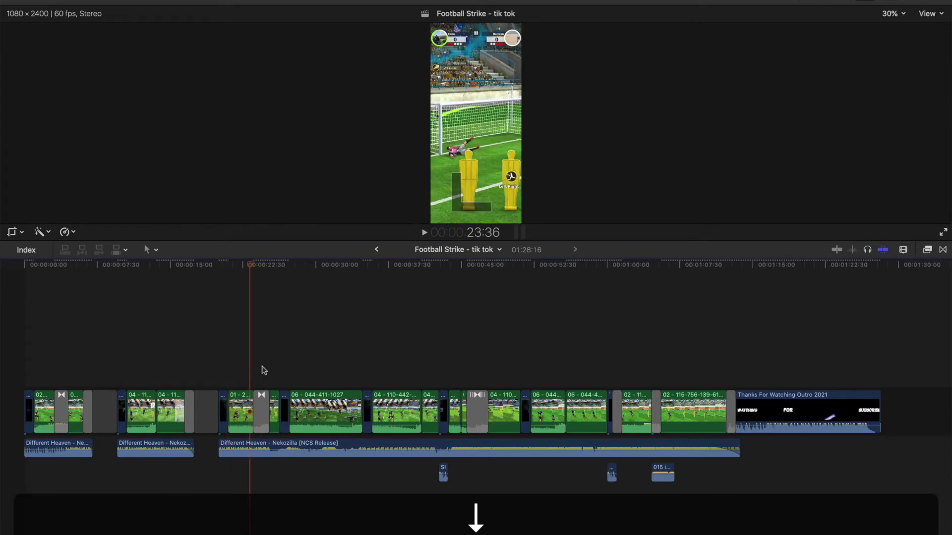
key("Down")
key("Down")
key("Down")
key("Down")
key("Down")
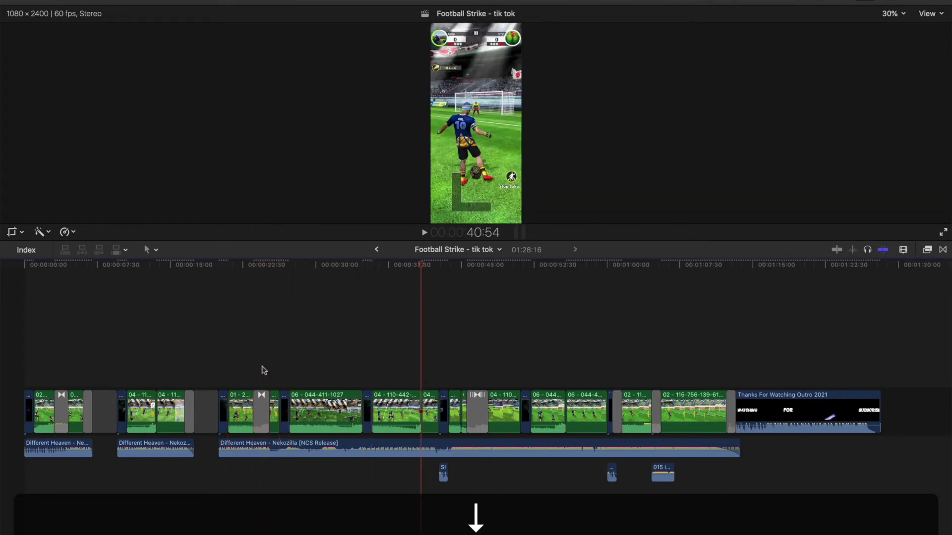
key("Down")
key("Down")
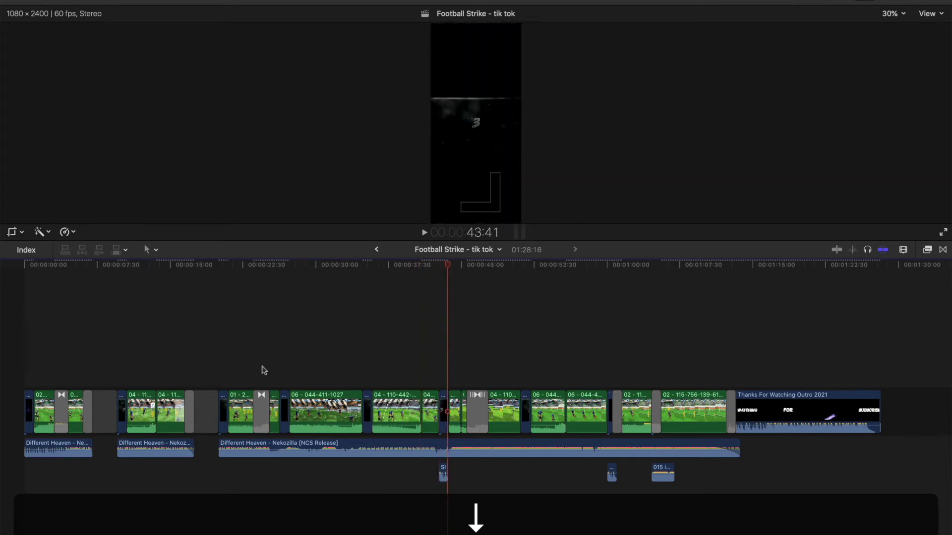
key("Down")
key("Down")
key("Down")
key("Down")
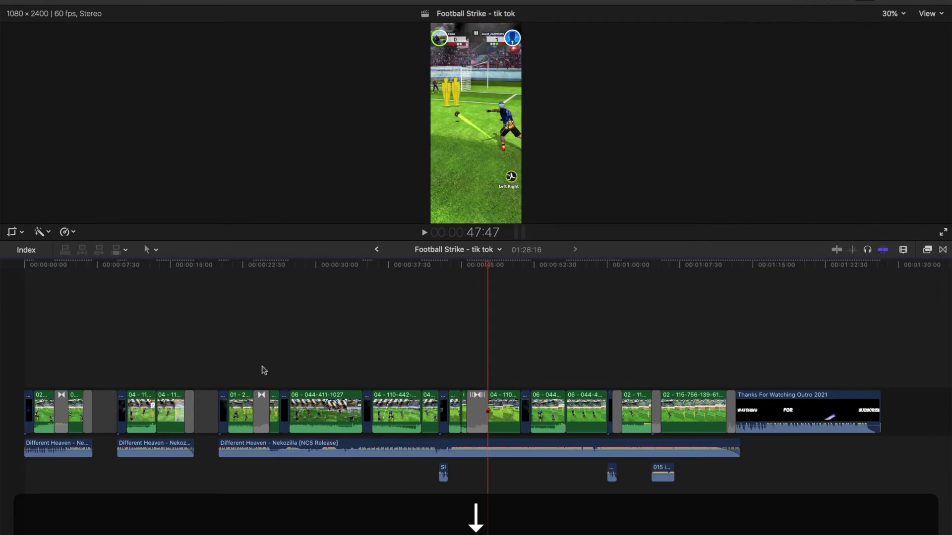
key("Up")
key("Up")
key("Up")
key("Up")
key("Up")
key("Up")
key("Down")
key("Down")
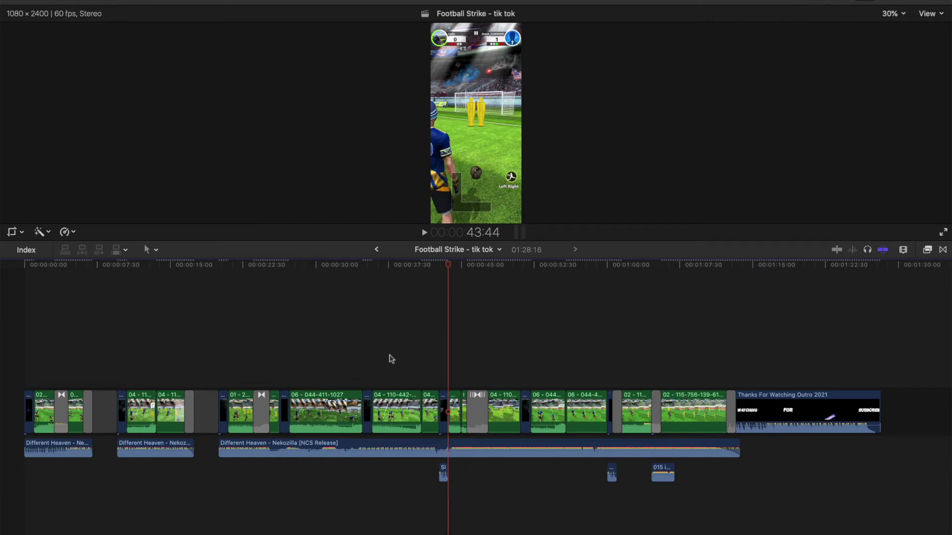
left_click(469, 360)
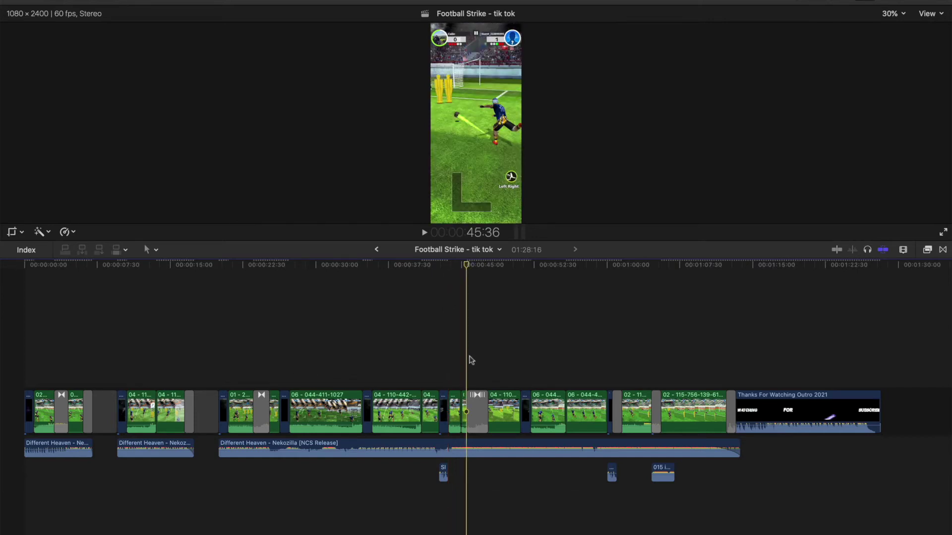
- Zoom in, set the playhead to 43:32, and step forward to the edit at 46:42
key("super+equal")
key("super+equal")
key("super+equal")
key("super+equal")
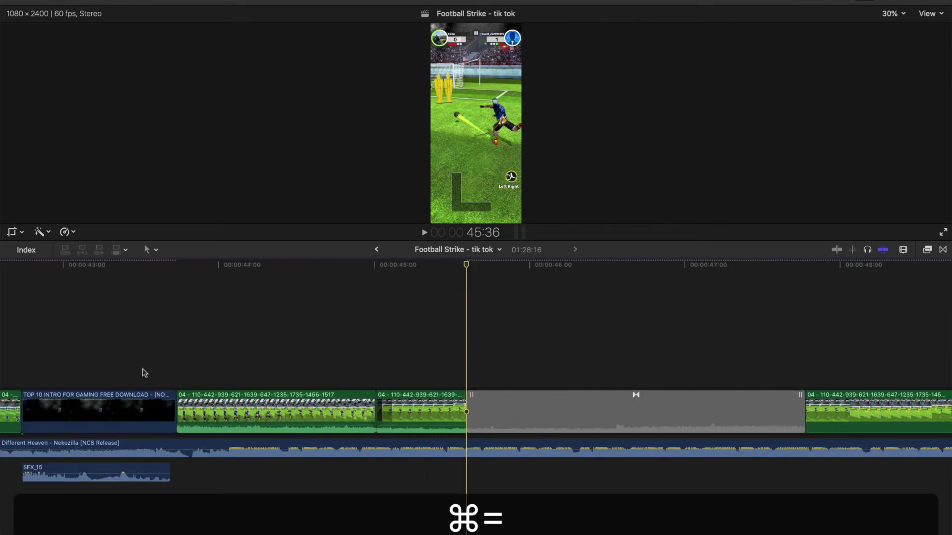
left_click(149, 361)
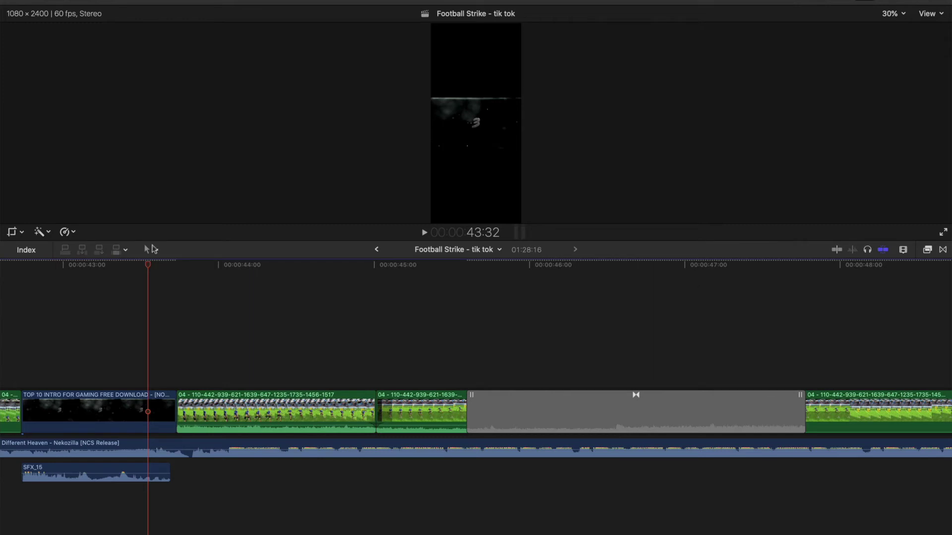
key("Down")
key("Down")
key("Down")
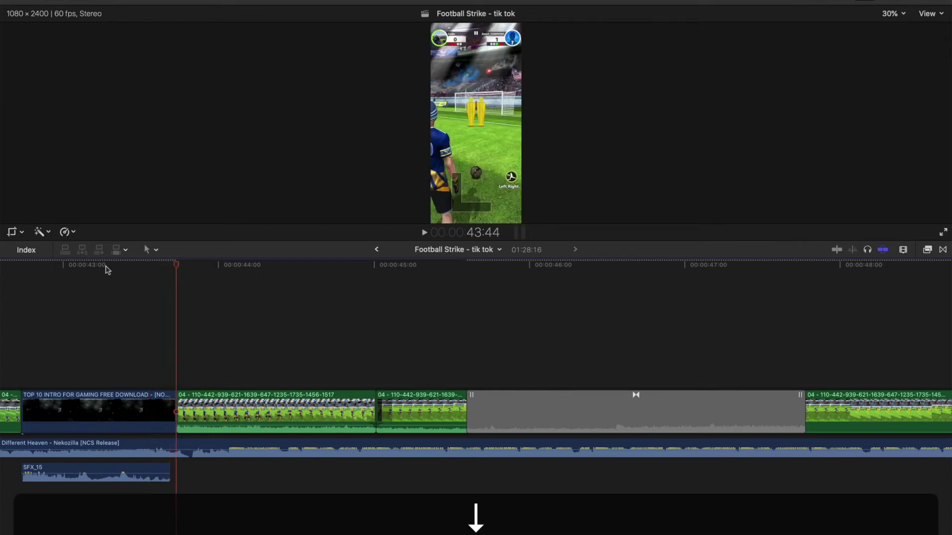
key("Down")
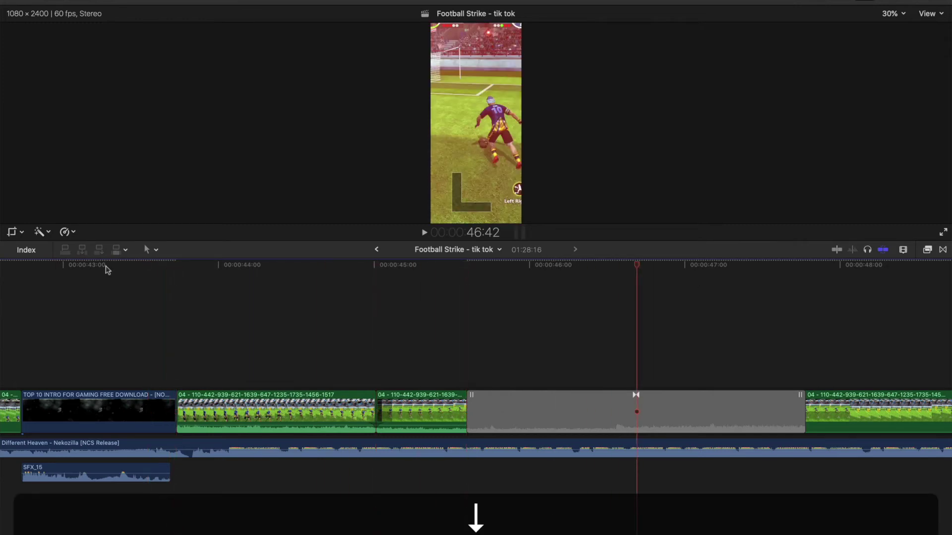
- Select the clip at 43:49, play from its 43:44 start, then park at 44:28
left_click(262, 328)
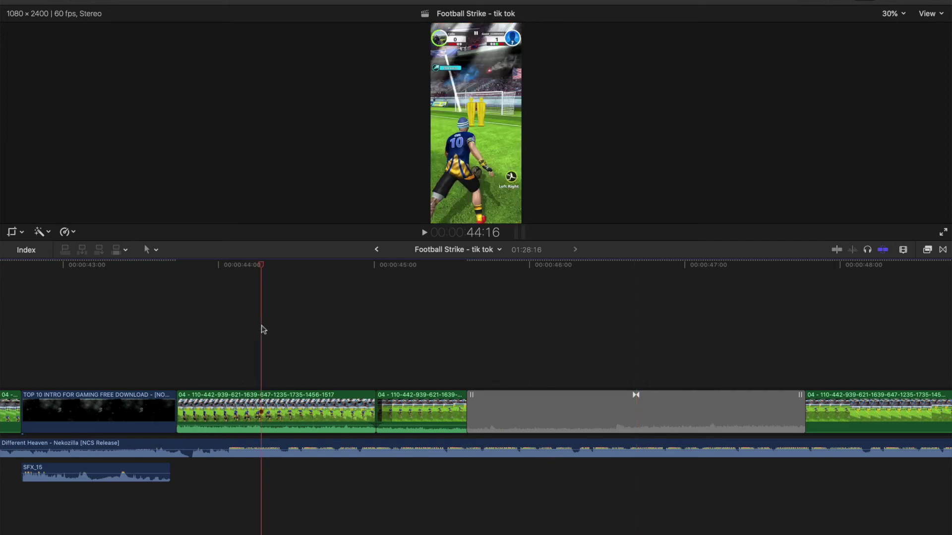
left_click(193, 347)
key("c")
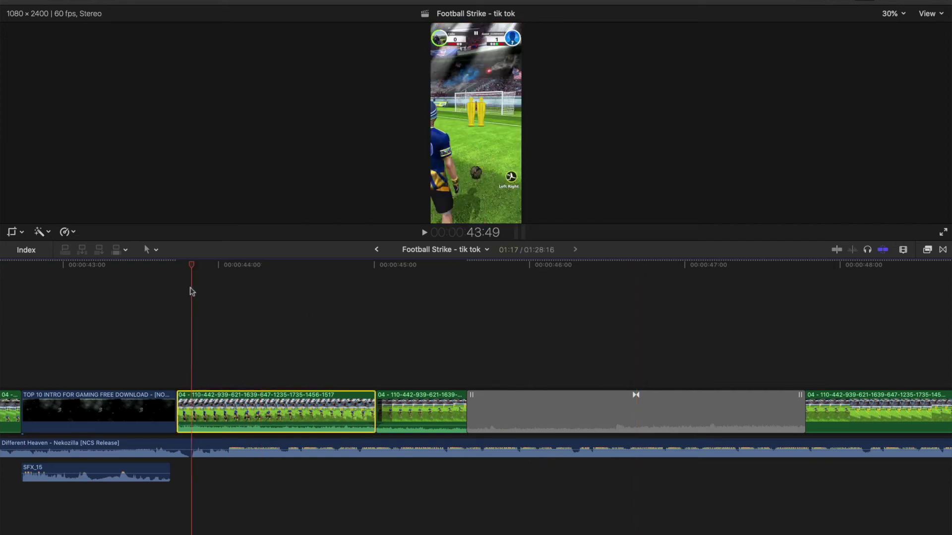
left_click_drag(192, 265, 176, 277)
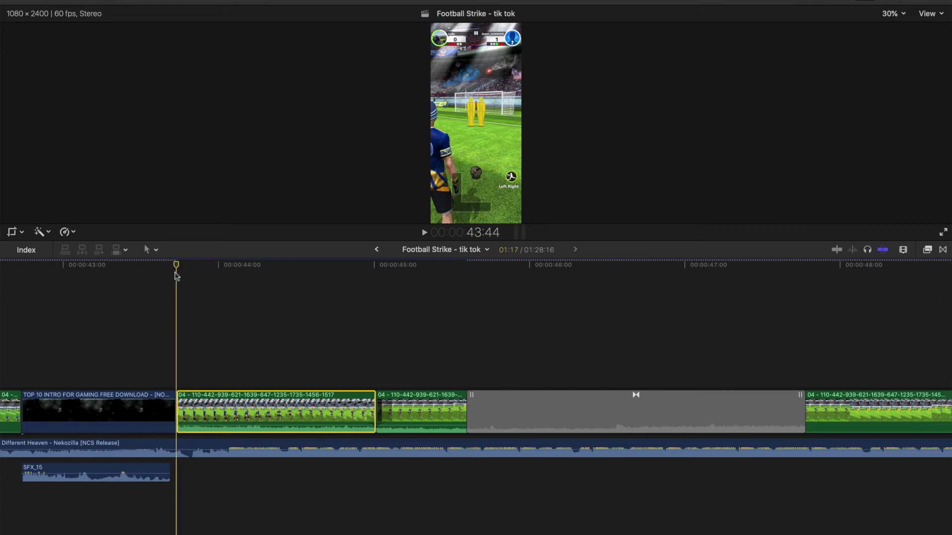
key("space")
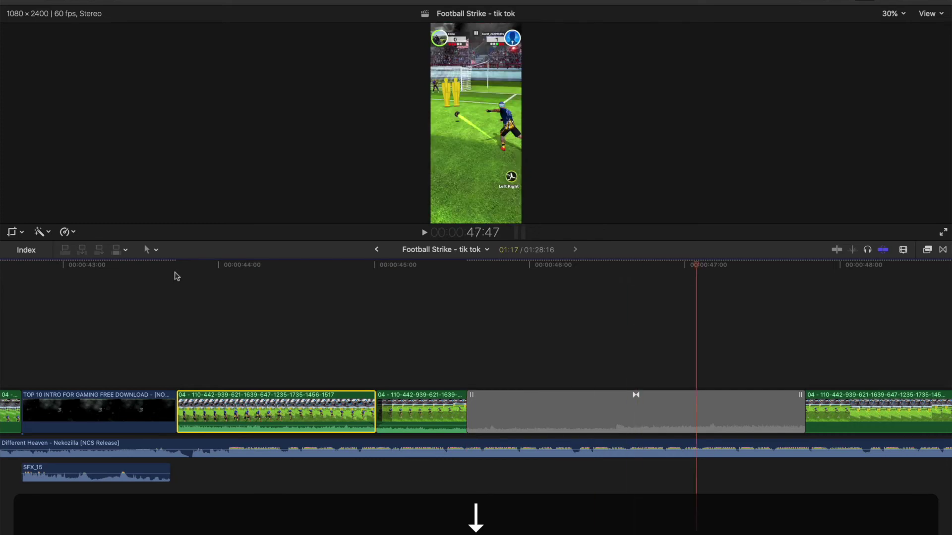
key("Up")
left_click(291, 305)
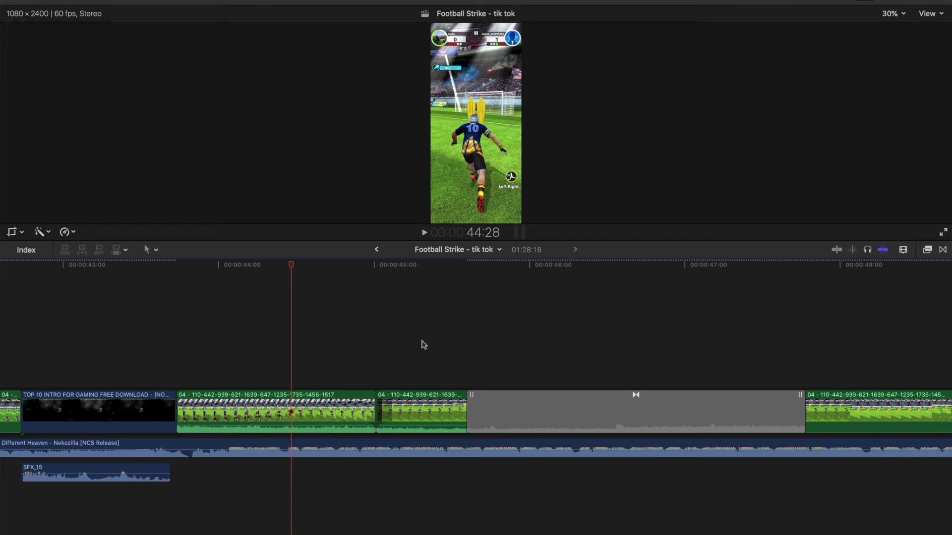
- Set the playhead to 45:20, zoom out twice, and fit the whole project with Shift-Z
left_click(426, 345)
key("super")
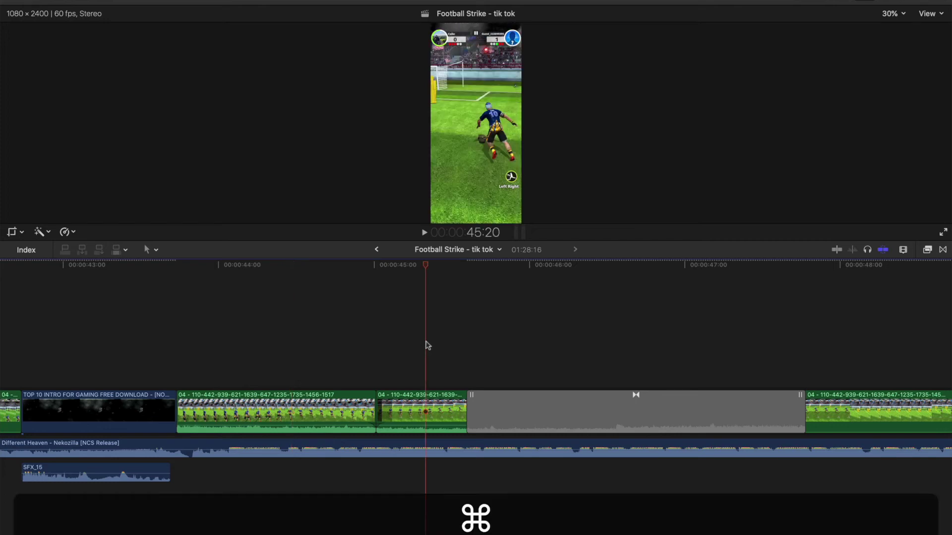
key("super+minus")
key("super+minus")
key("super+minus")
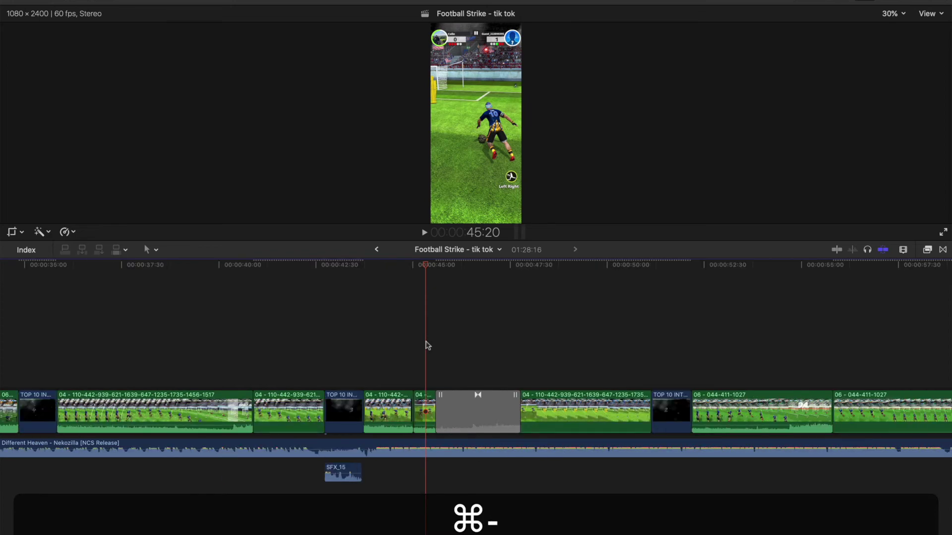
key("super+minus")
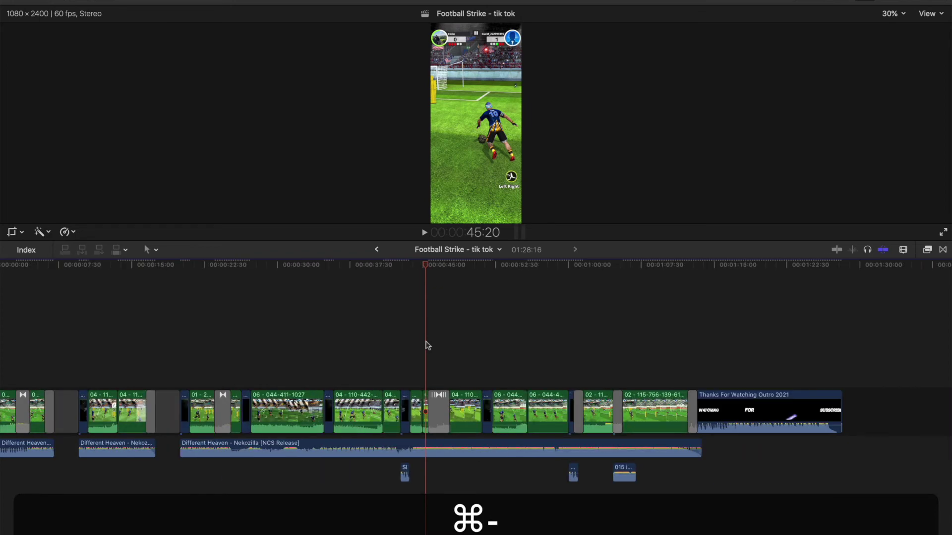
key("shift")
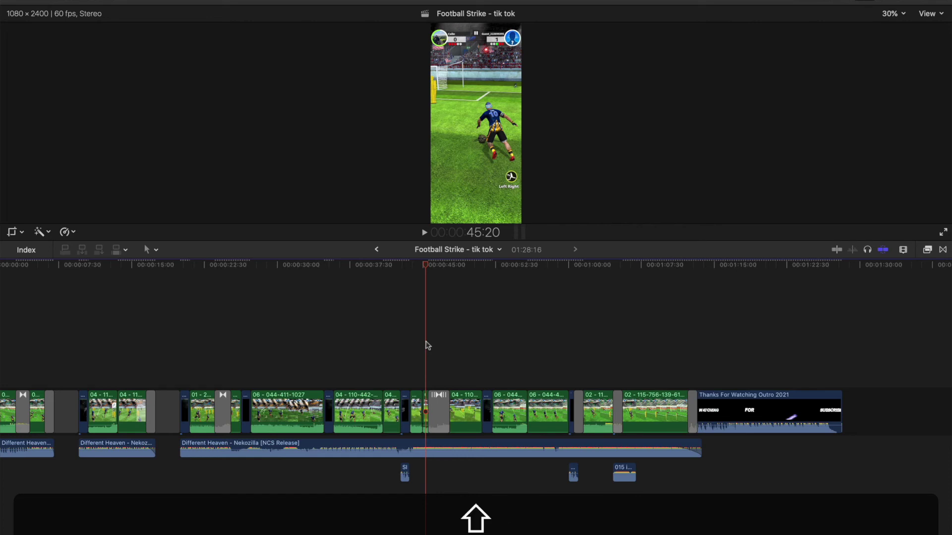
key("shift+z")
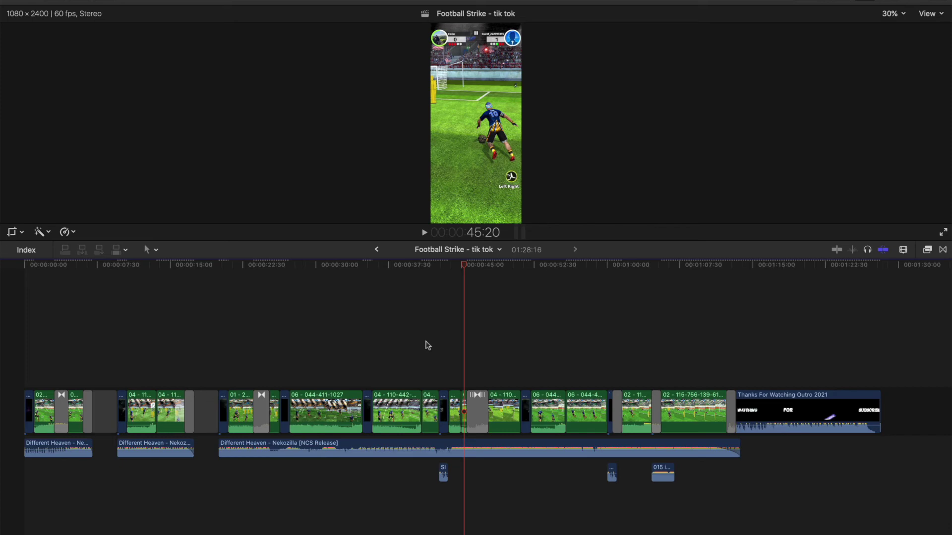
- Move the playhead to 00:00:21:42, on the curving shot toward goal
left_click(234, 359)
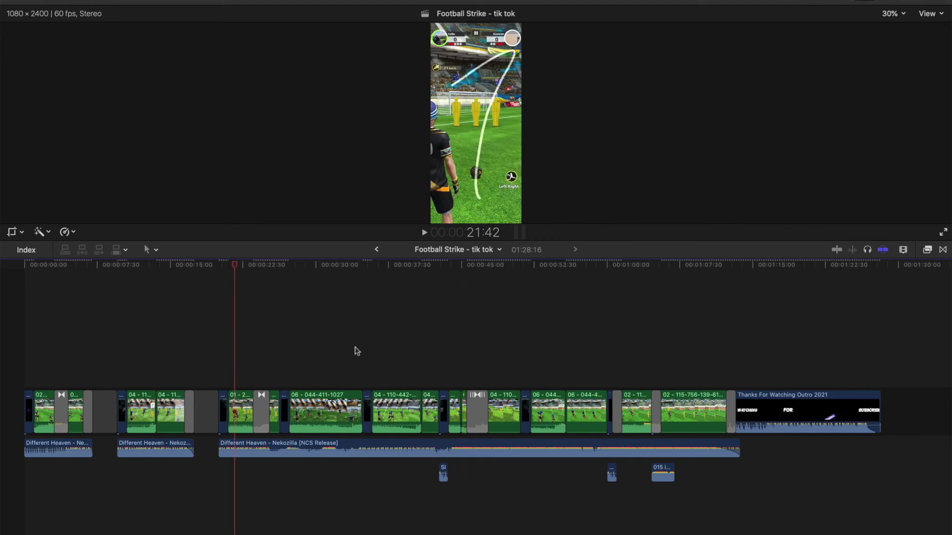